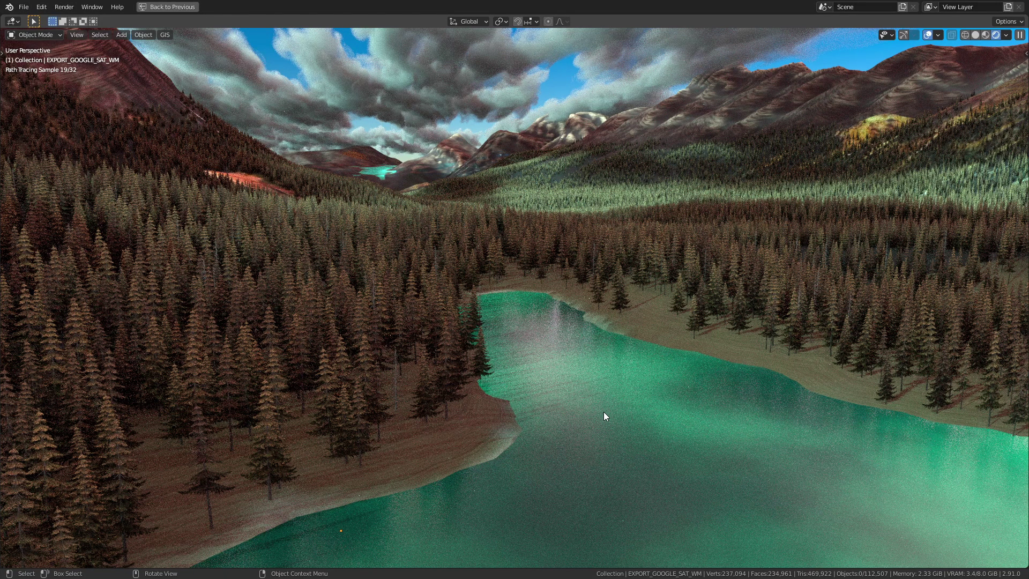
Step: Switch to solid shading and orbit around the Beech 2 tree card
click(979, 33)
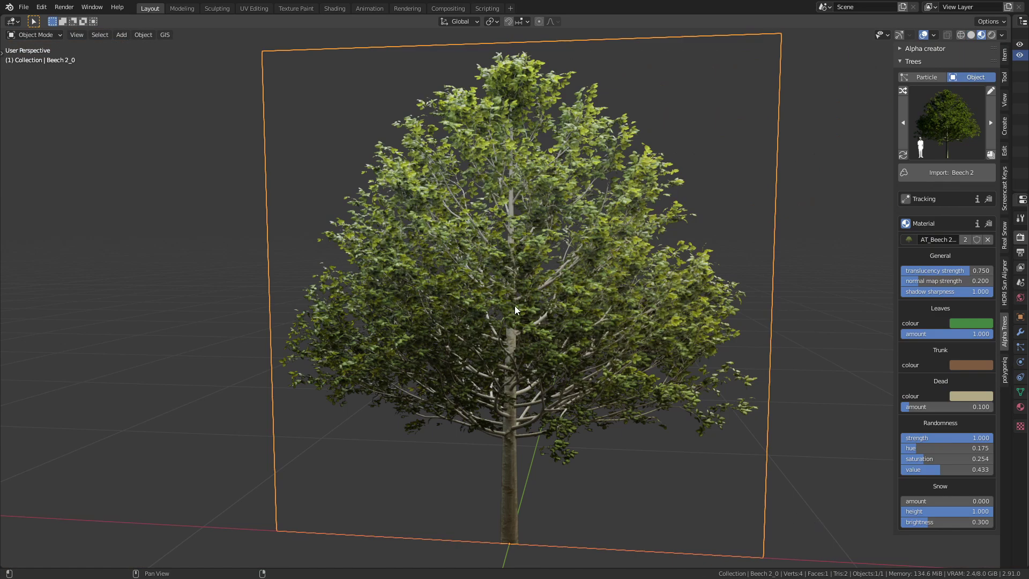
mouse_move(519, 316)
middle_down()
mouse_move(414, 315)
mouse_move(528, 323)
middle_up()
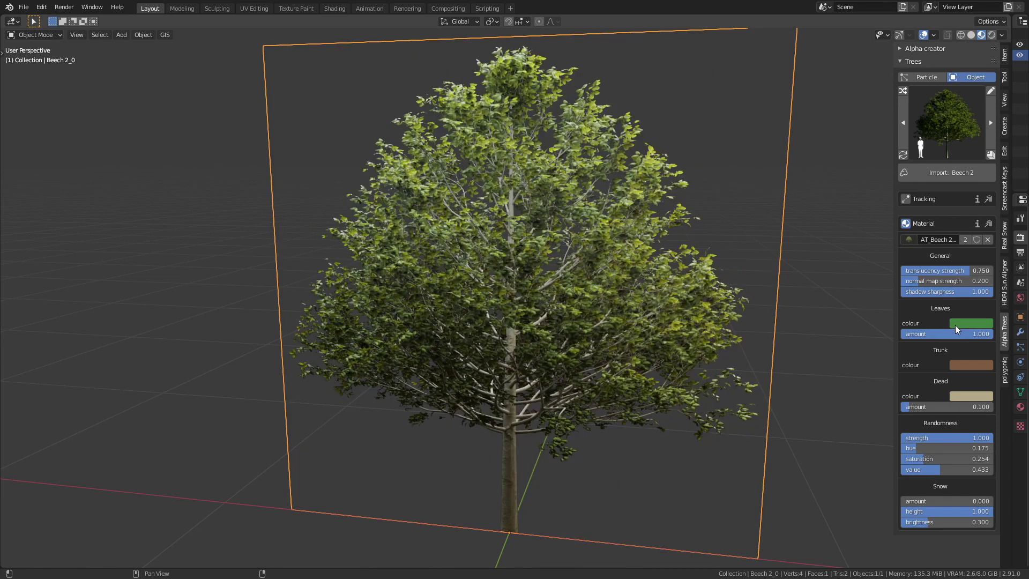
Step: Make the leaf colour more saturated and darker, and tint the trunk colour red
click(960, 324)
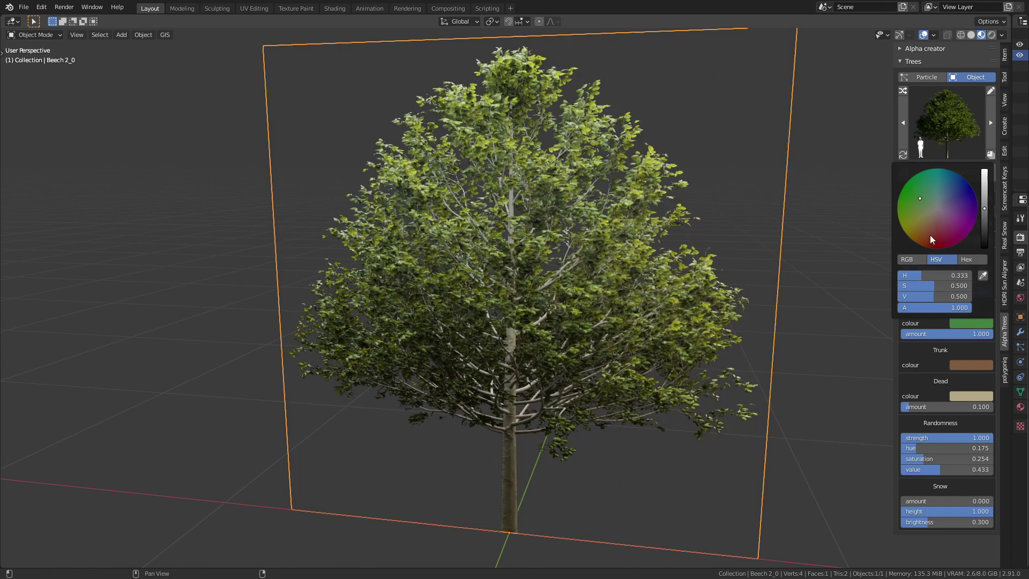
mouse_move(922, 202)
mouse_down()
mouse_move(936, 207)
mouse_move(905, 191)
mouse_move(917, 204)
mouse_up()
mouse_move(985, 209)
mouse_down()
mouse_move(985, 223)
mouse_move(985, 191)
mouse_move(984, 213)
mouse_up()
click(971, 365)
mouse_move(928, 271)
mouse_down()
mouse_move(950, 267)
mouse_move(915, 274)
mouse_move(924, 268)
mouse_up()
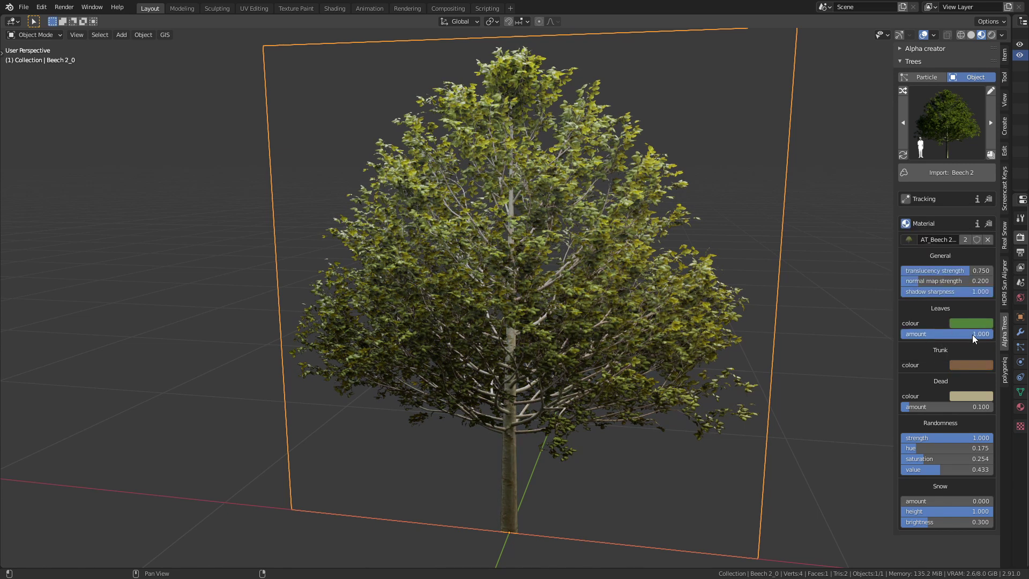
Step: Test the Leaves and Dead amounts and darken dead branches, ending with Leaves 1.000 and Dead 0.000
mouse_move(976, 336)
mouse_down()
mouse_move(904, 335)
mouse_move(993, 334)
mouse_up()
drag(912, 407, 993, 407)
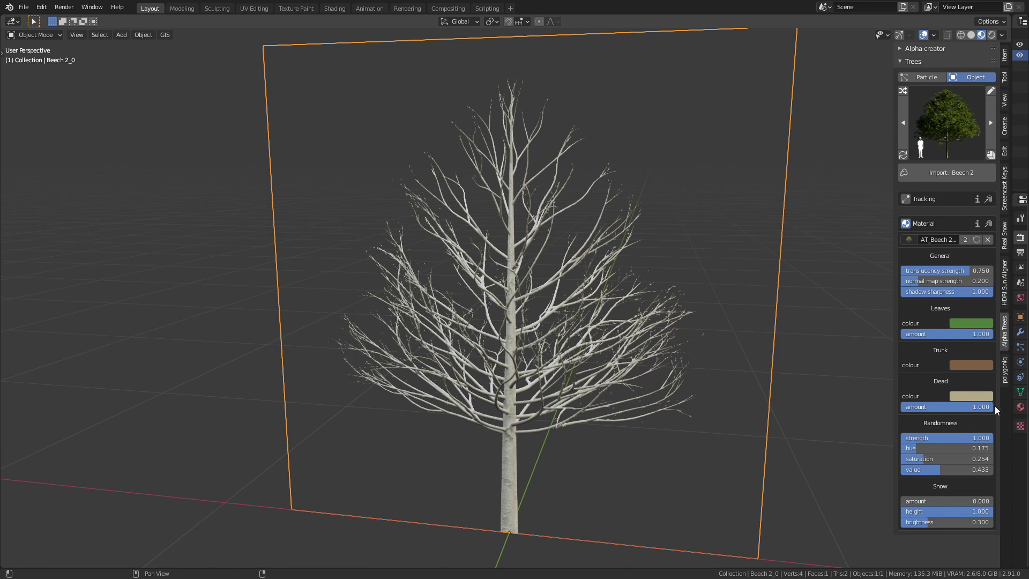
click(985, 396)
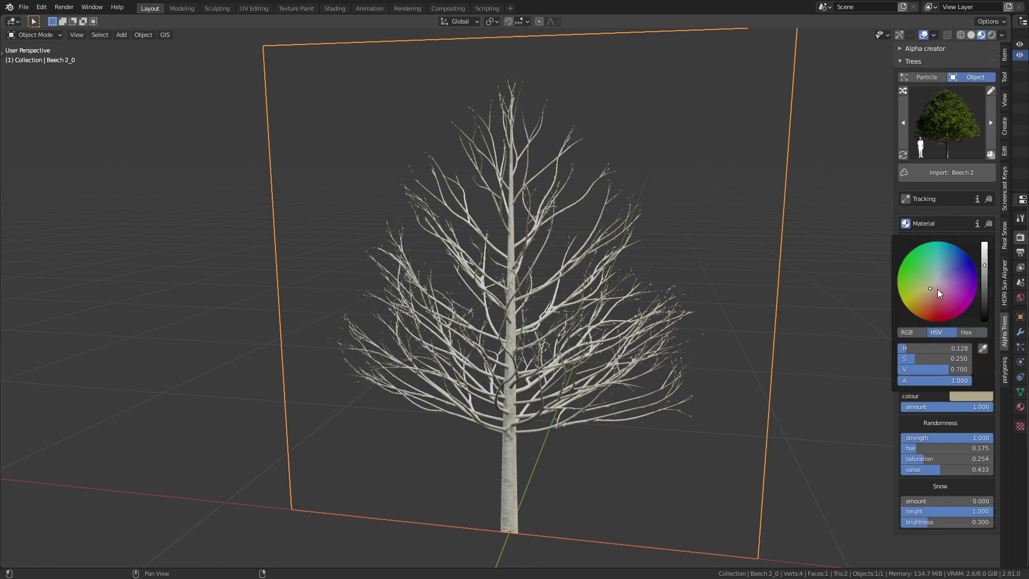
mouse_move(984, 265)
mouse_down()
mouse_move(985, 309)
mouse_move(985, 267)
mouse_up()
drag(977, 407, 912, 407)
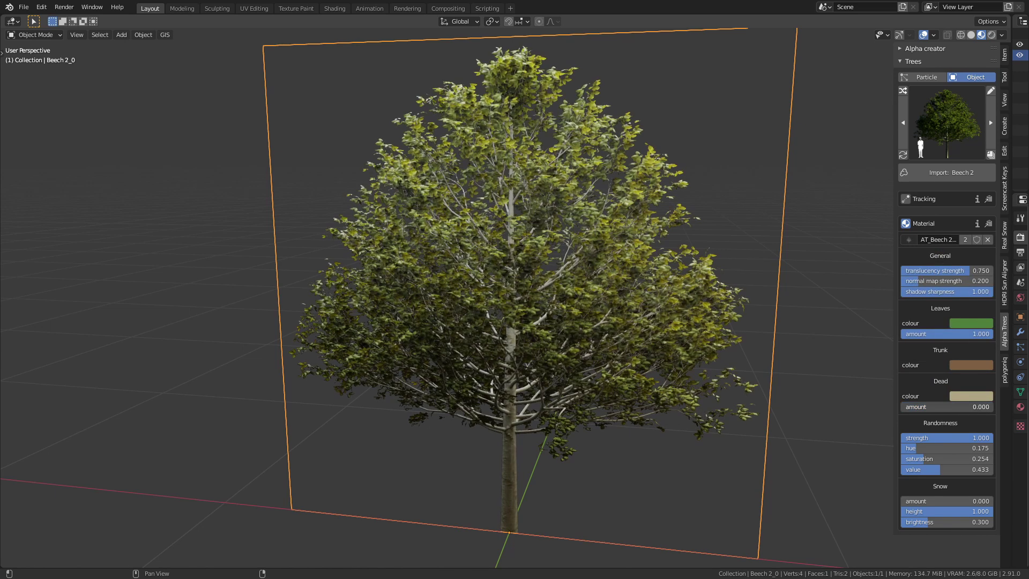
Step: Raise the beech's Snow amount to 0.782 and open the tree presets gallery
drag(918, 501, 993, 511)
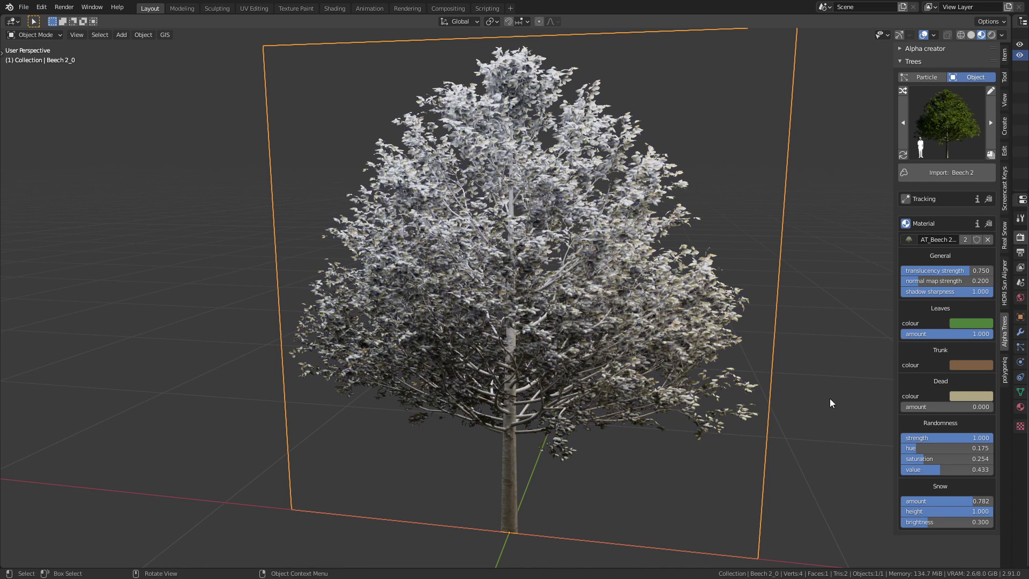
click(937, 143)
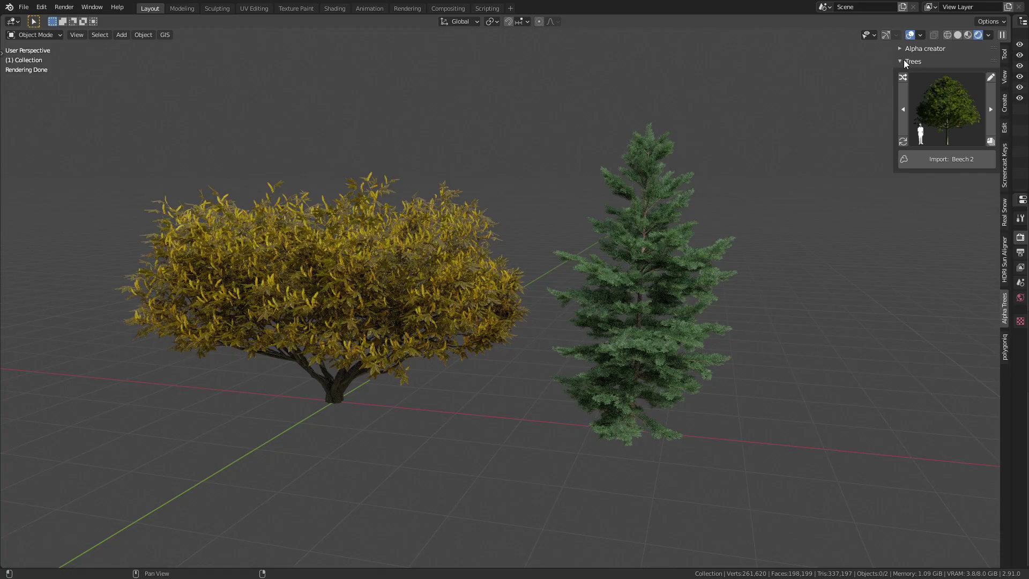
Step: Add the yellow Aesculus and the fir as entries in the Alpha creator batch list
click(905, 62)
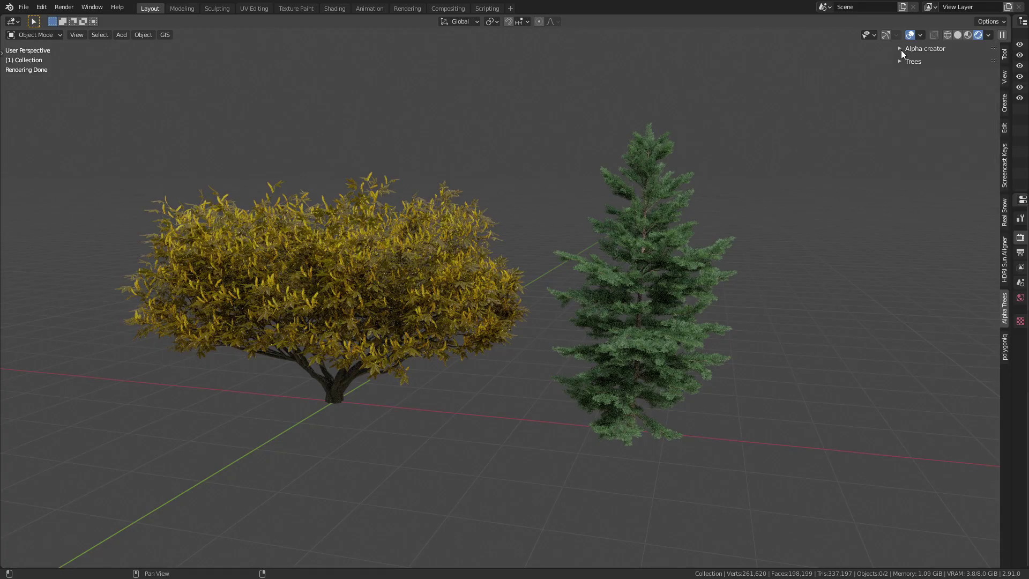
click(902, 50)
click(976, 89)
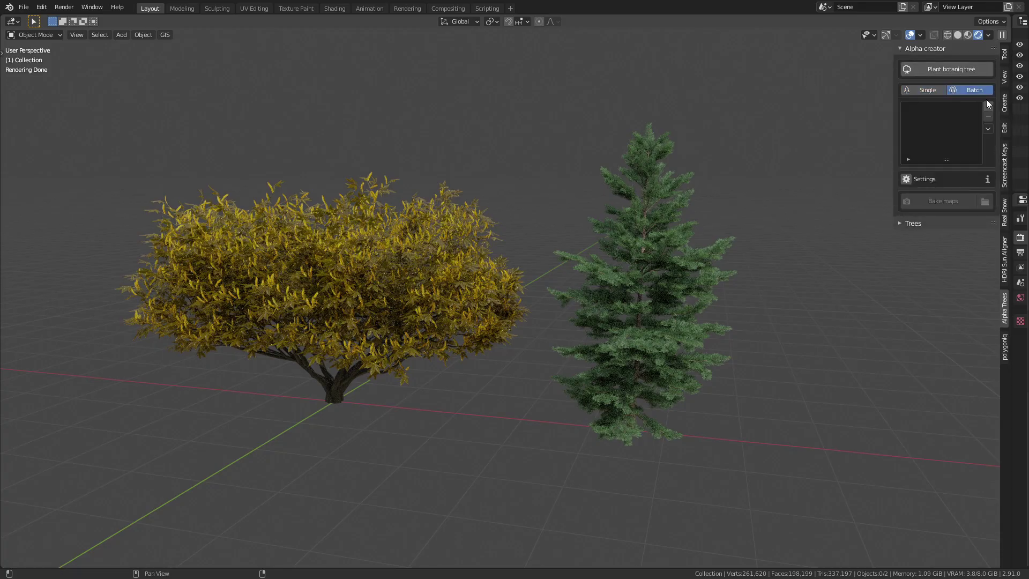
click(988, 106)
click(991, 172)
click(406, 250)
click(989, 106)
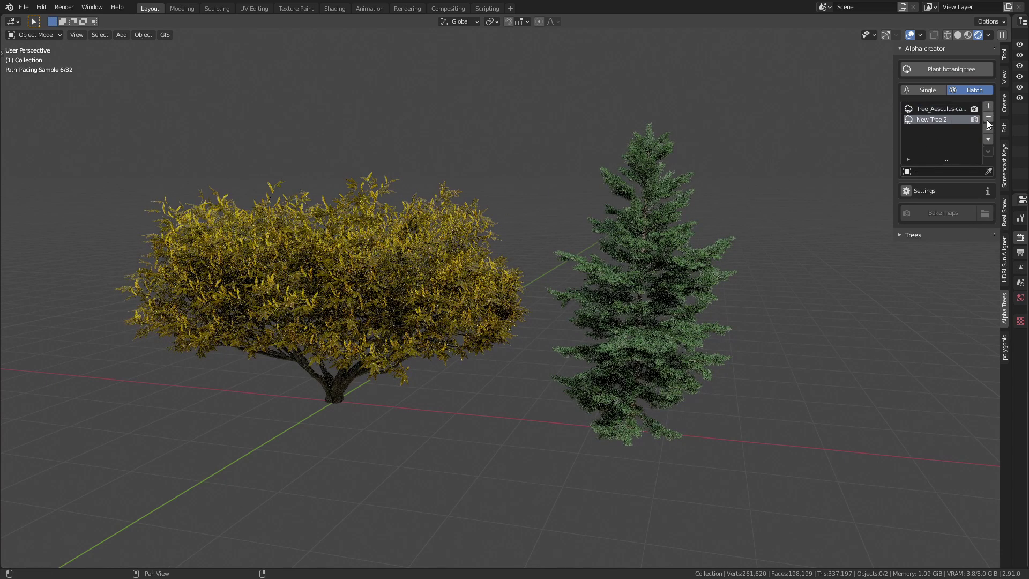
click(989, 172)
click(663, 242)
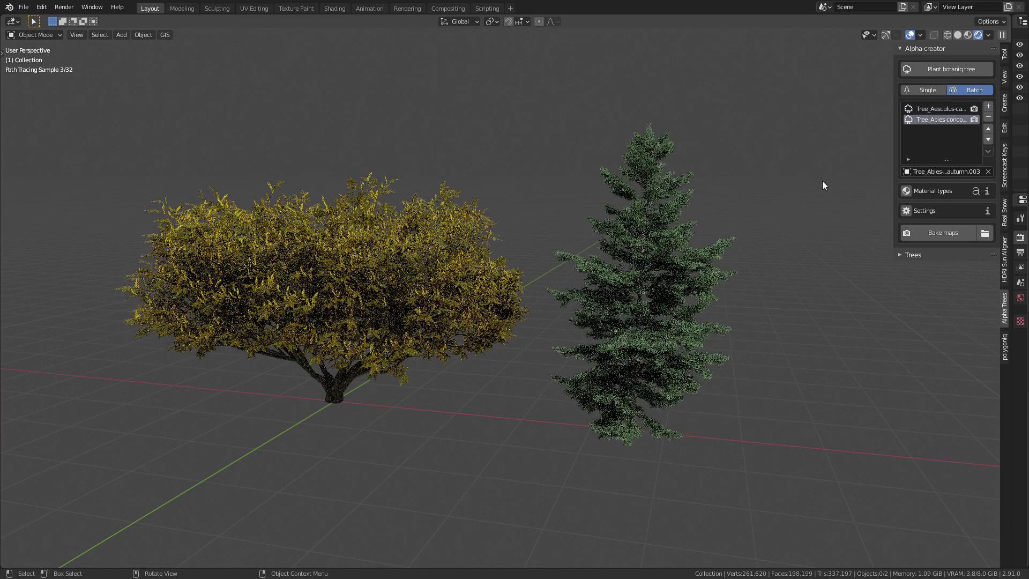
click(939, 109)
Step: Bake maps for both listed trees at 256 samples
click(956, 261)
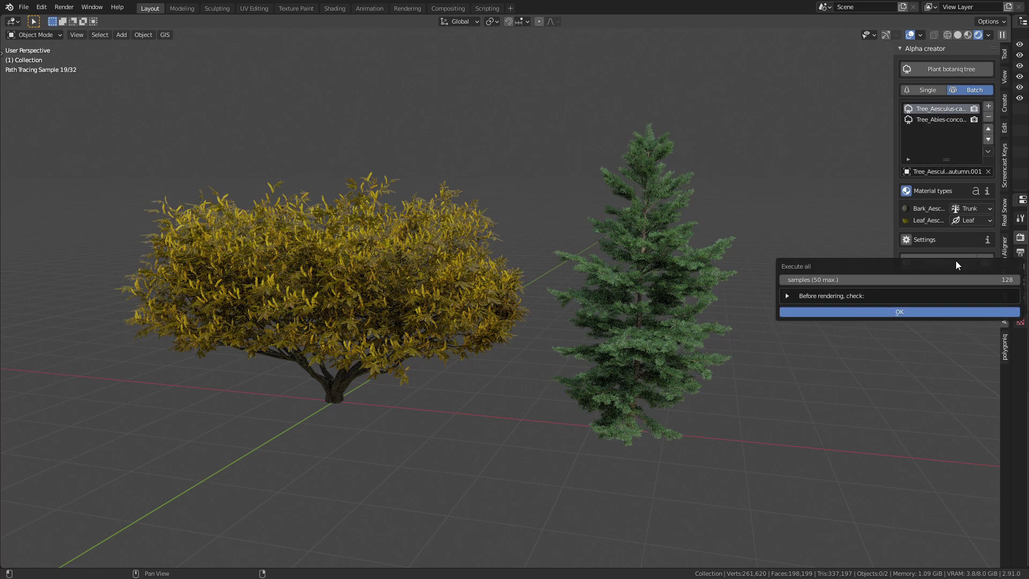
click(860, 280)
text(256)
key(Return)
click(889, 313)
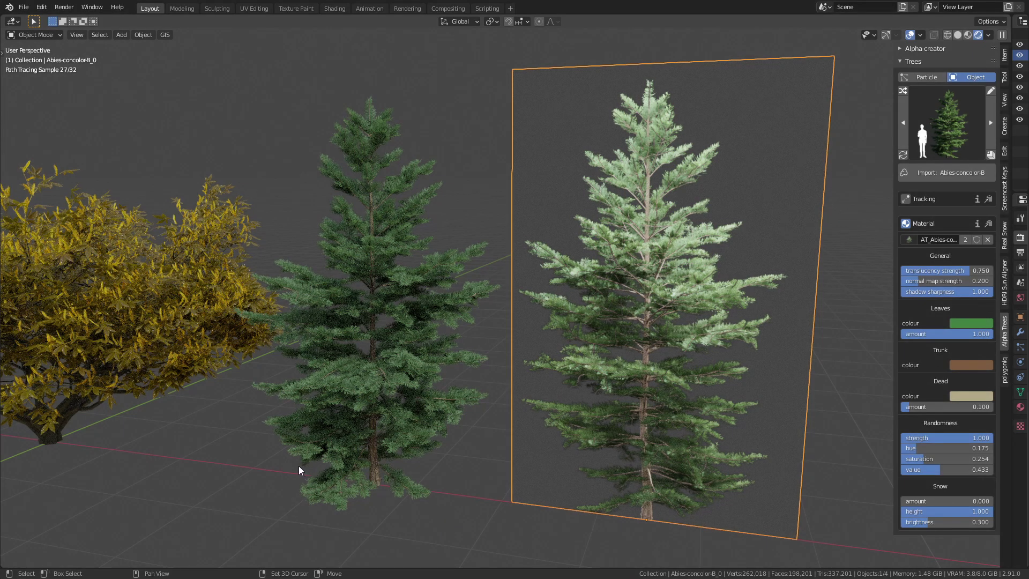
mouse_move(298, 472)
middle_down()
mouse_move(550, 489)
mouse_move(452, 482)
middle_up()
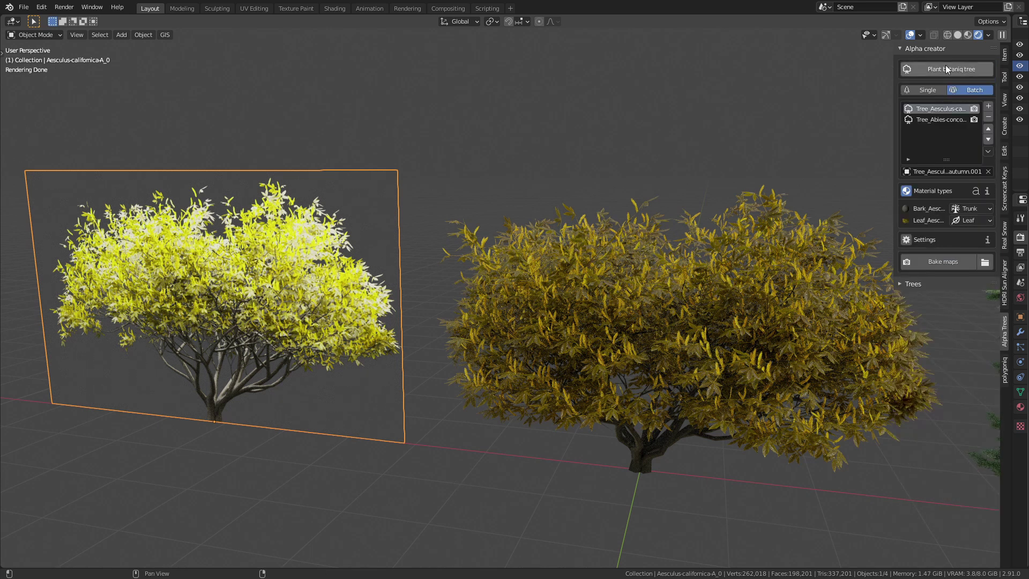
Step: Open the botaniq White Fir catalogue and scroll through the firs, pines, spruces and yews
click(956, 68)
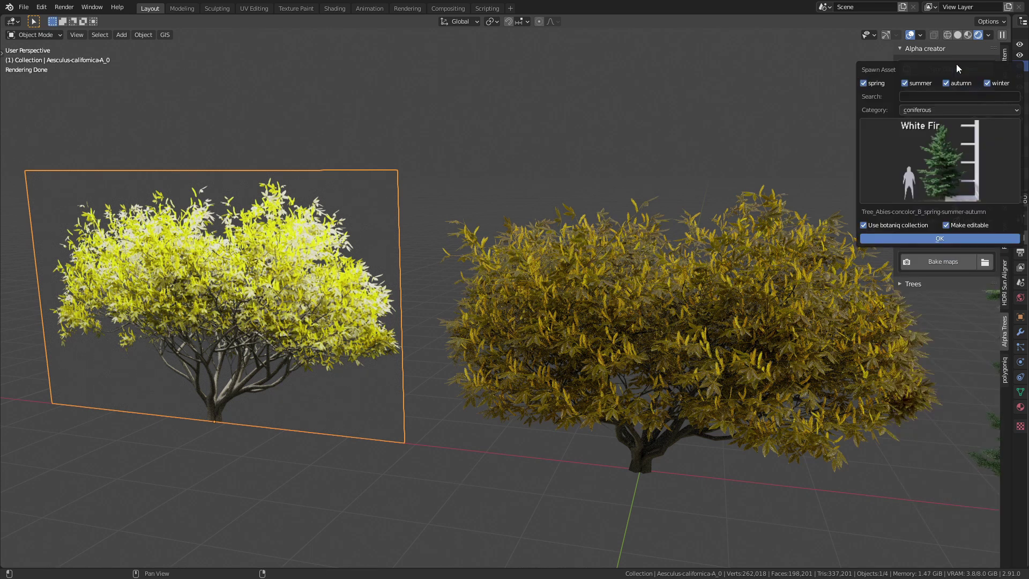
click(970, 156)
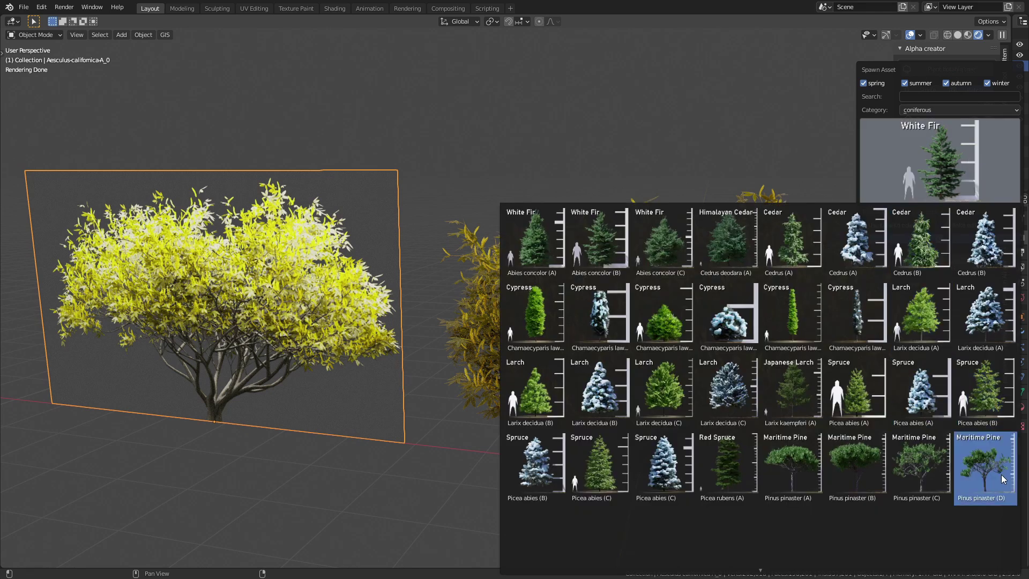
scroll(1004, 479, down, 1)
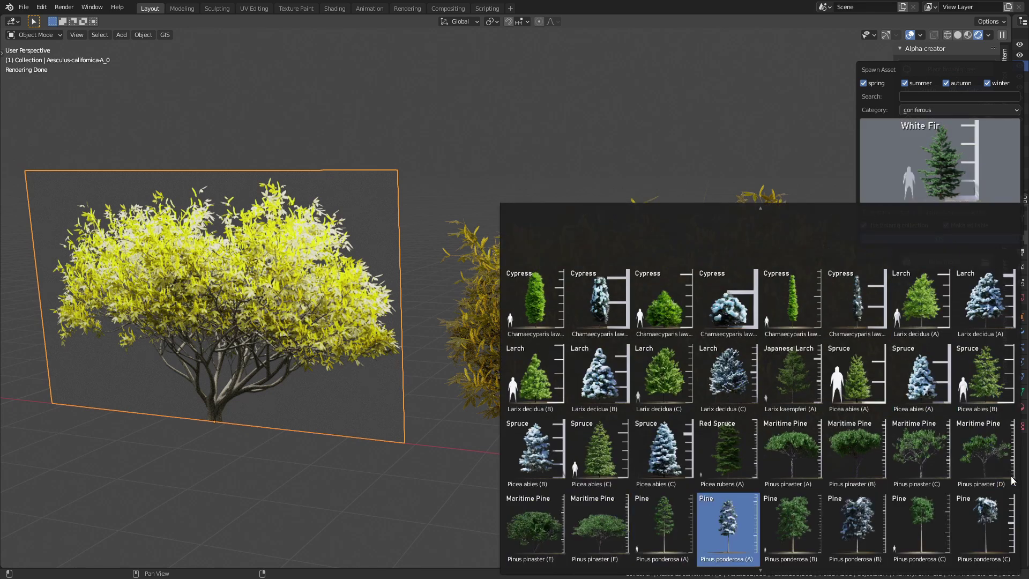
scroll(1012, 485, down, 1)
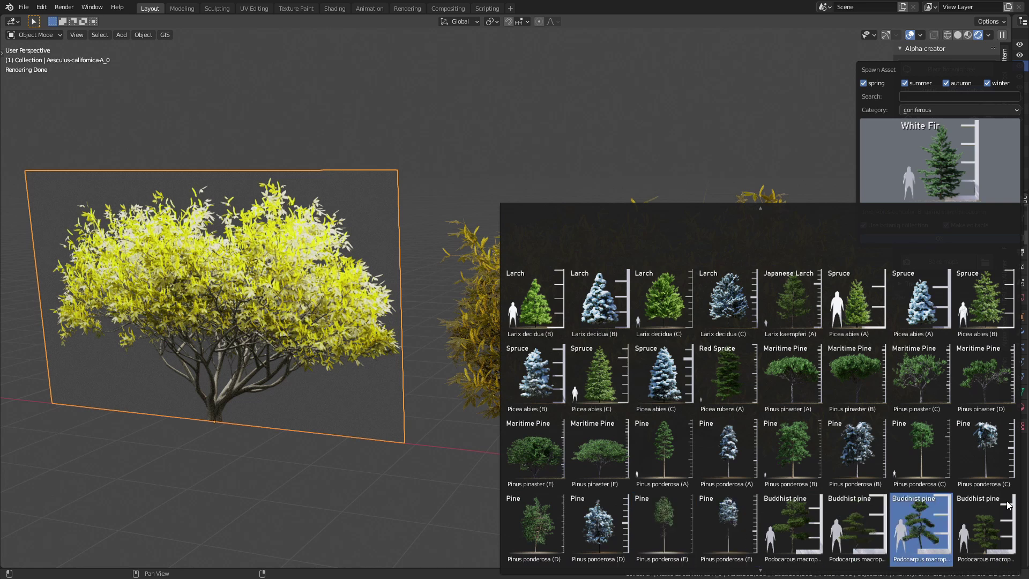
scroll(1009, 505, down, 2)
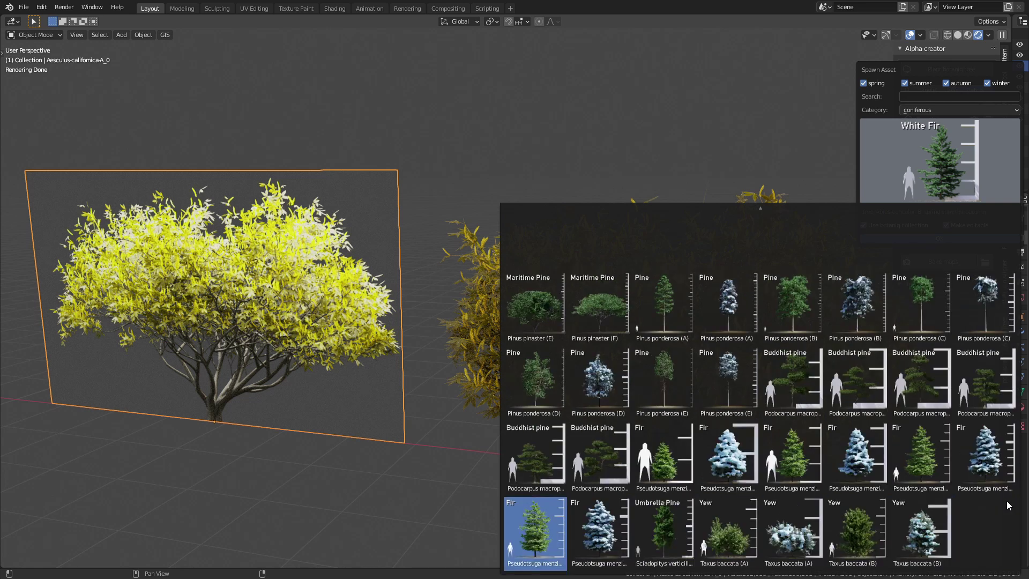
scroll(1009, 505, down, 3)
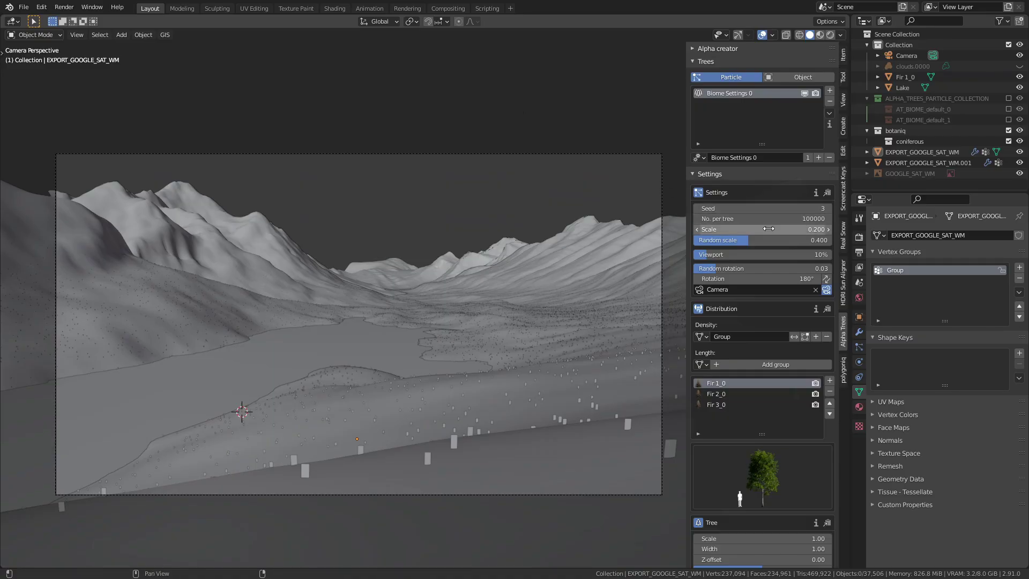
Step: Set the scattered fir trees' Scale to 1.3
click(770, 229)
text(0.2)
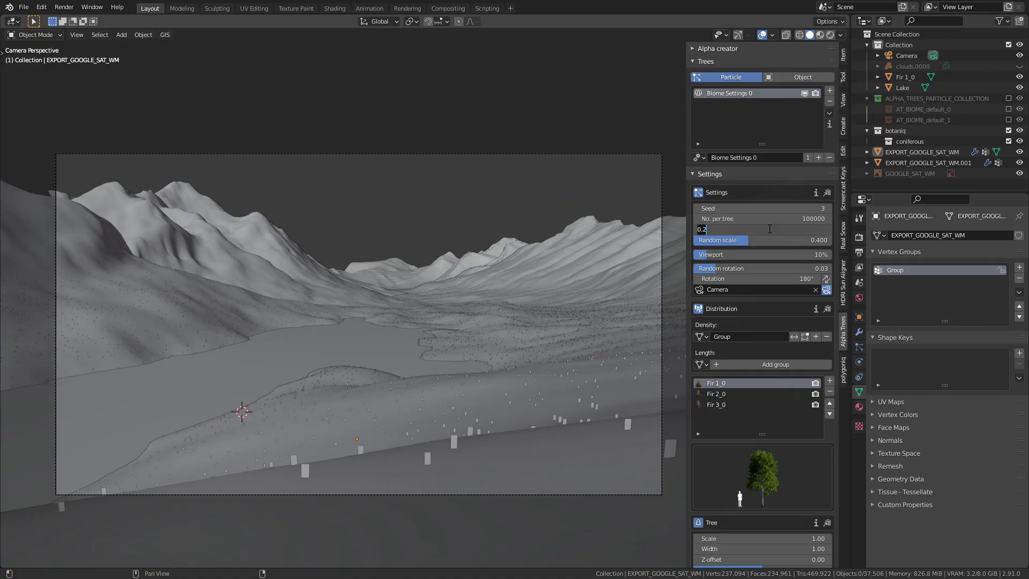
key(BackSpace)
key(BackSpace)
key(BackSpace)
text(1.0)
key(Return)
click(770, 228)
text(1.3)
key(Return)
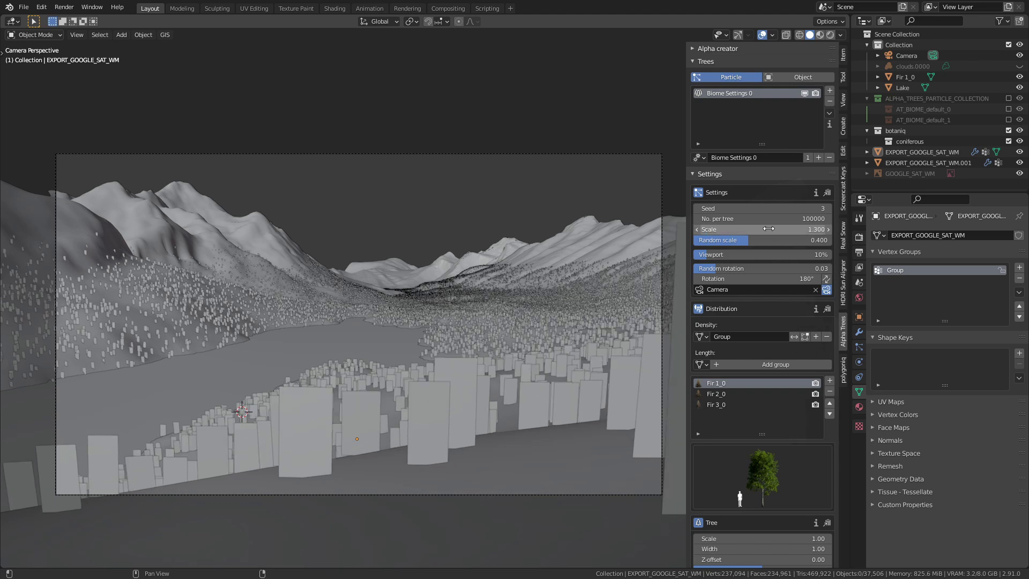
Step: Set No. per tree to 300000 and Random scale to 0.700, then show the Density group weights
click(771, 218)
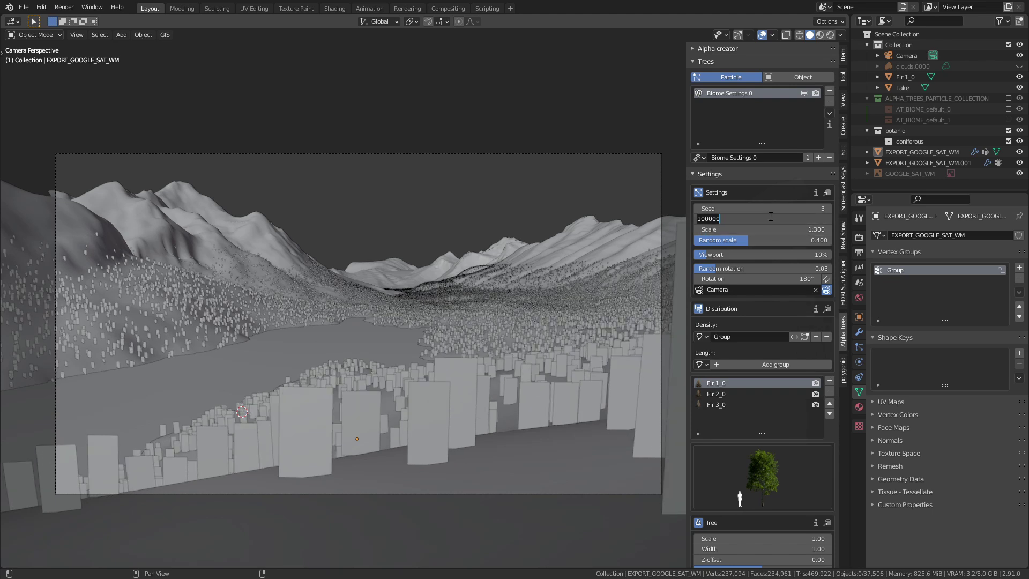
text(300000)
key(Return)
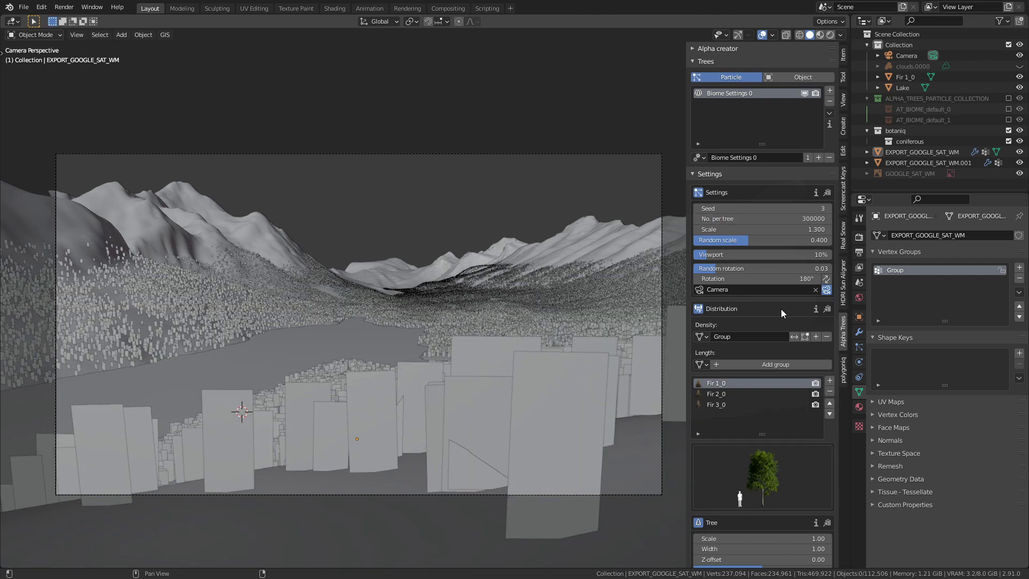
click(757, 241)
text(.7)
key(Return)
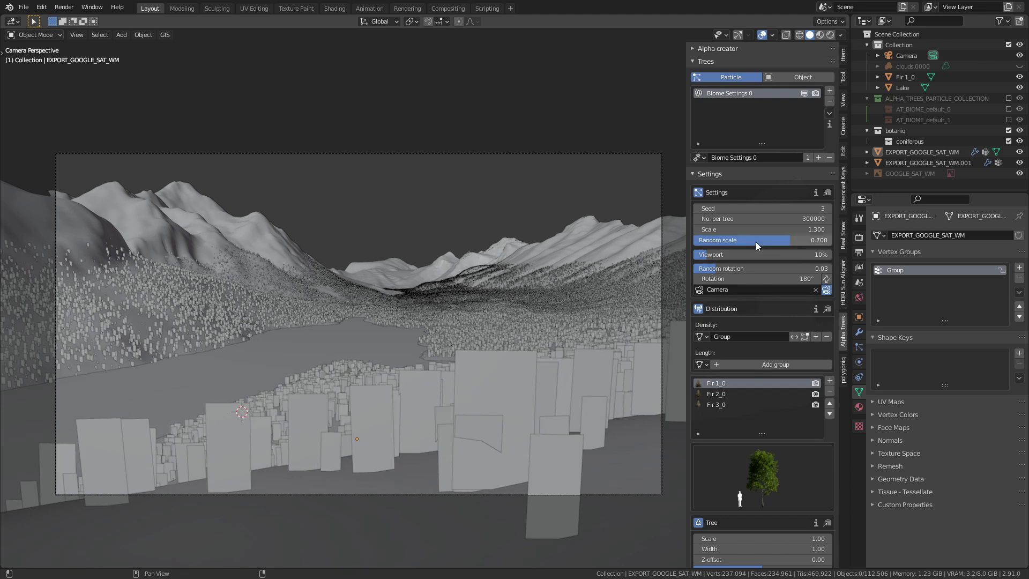
click(805, 337)
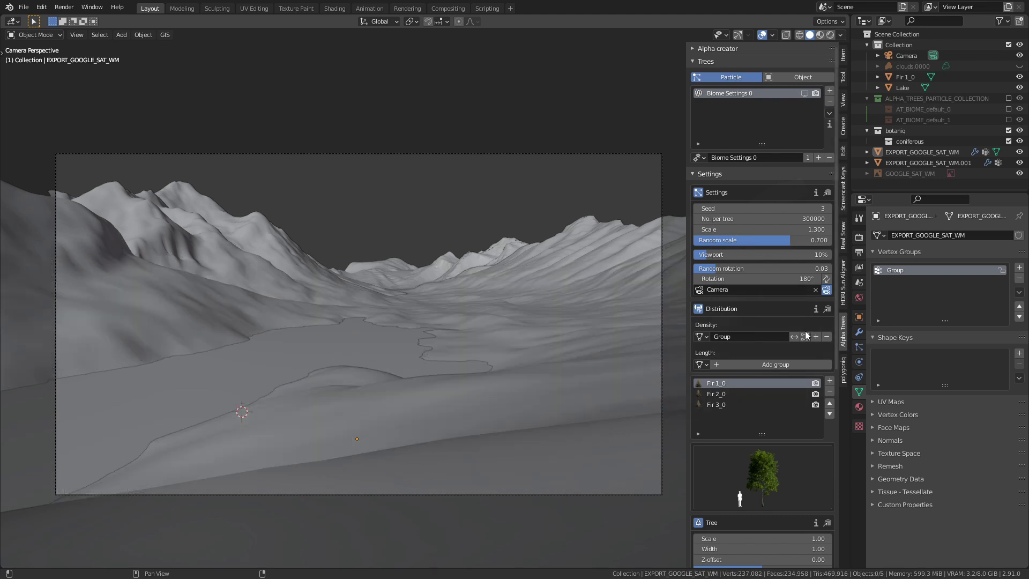
Step: Paint extra tree density onto the terrain slope with an Add brush
mouse_move(491, 303)
middle_down()
mouse_move(449, 345)
mouse_move(489, 276)
mouse_move(328, 260)
middle_up()
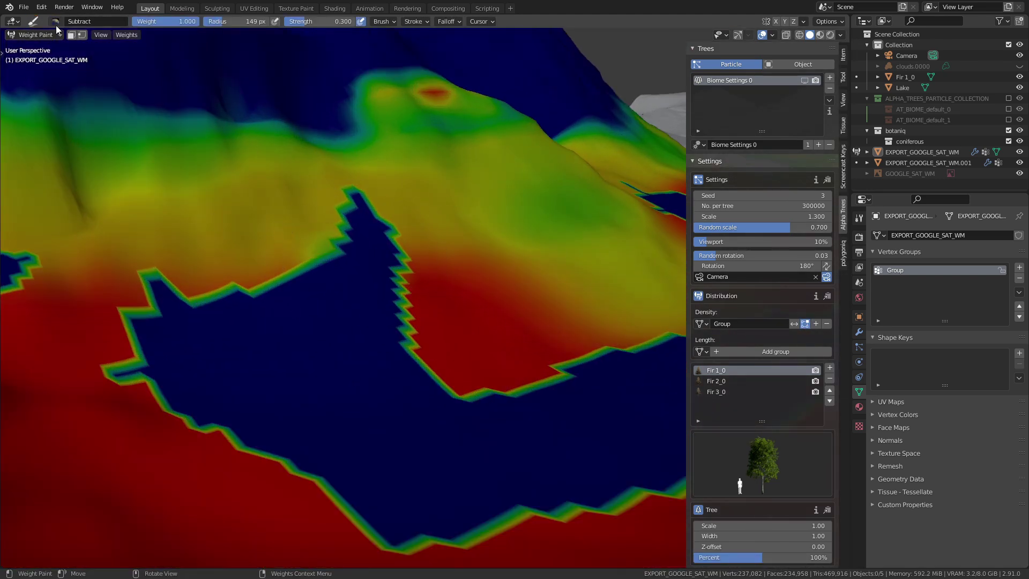
click(81, 21)
click(85, 59)
drag(352, 268, 339, 227)
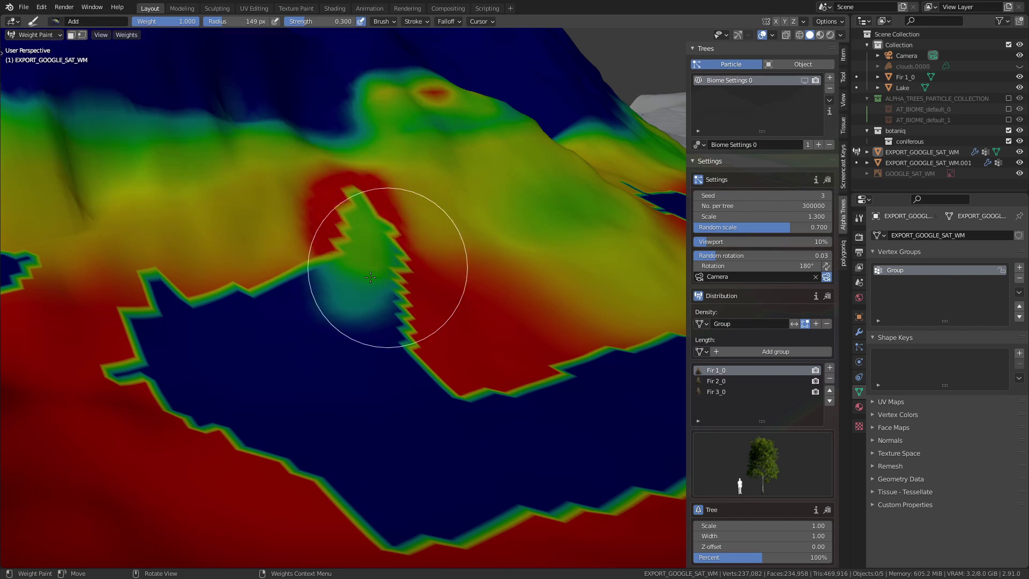
mouse_move(377, 281)
middle_down()
mouse_move(275, 195)
mouse_move(397, 161)
mouse_move(275, 288)
mouse_move(488, 230)
mouse_move(520, 250)
middle_up()
drag(520, 250, 589, 252)
Step: Thin tree density around the river's blue patch with a Subtract brush, then return to camera view
click(55, 21)
click(328, 54)
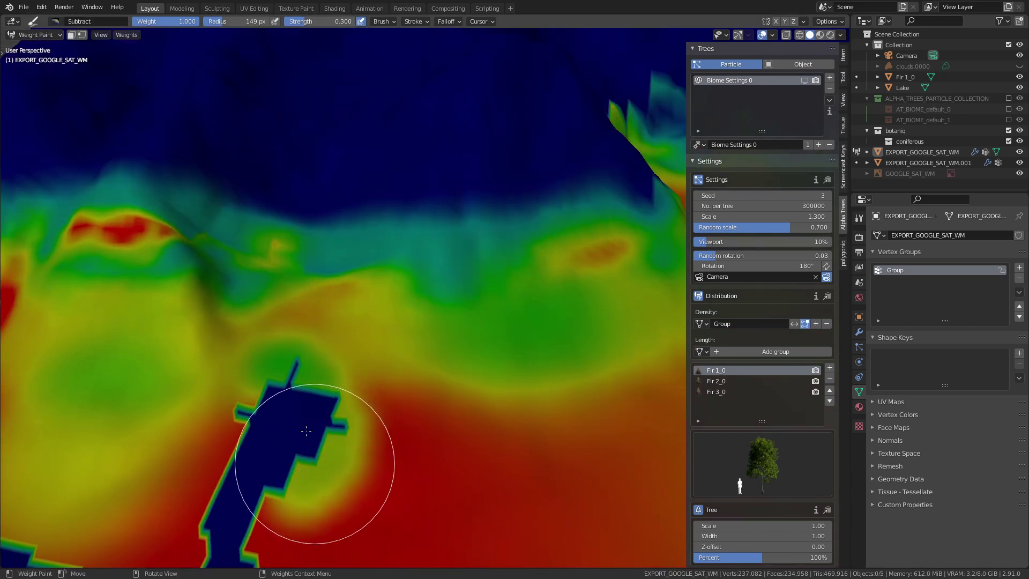
mouse_move(294, 408)
middle_down()
mouse_move(368, 368)
mouse_move(372, 322)
mouse_move(356, 425)
mouse_move(349, 330)
middle_up()
mouse_move(349, 331)
mouse_down()
mouse_move(112, 359)
mouse_move(197, 398)
mouse_move(372, 342)
mouse_move(364, 353)
mouse_move(471, 233)
mouse_move(380, 268)
mouse_move(260, 342)
mouse_move(211, 309)
mouse_move(229, 379)
mouse_up()
key(KP_0)
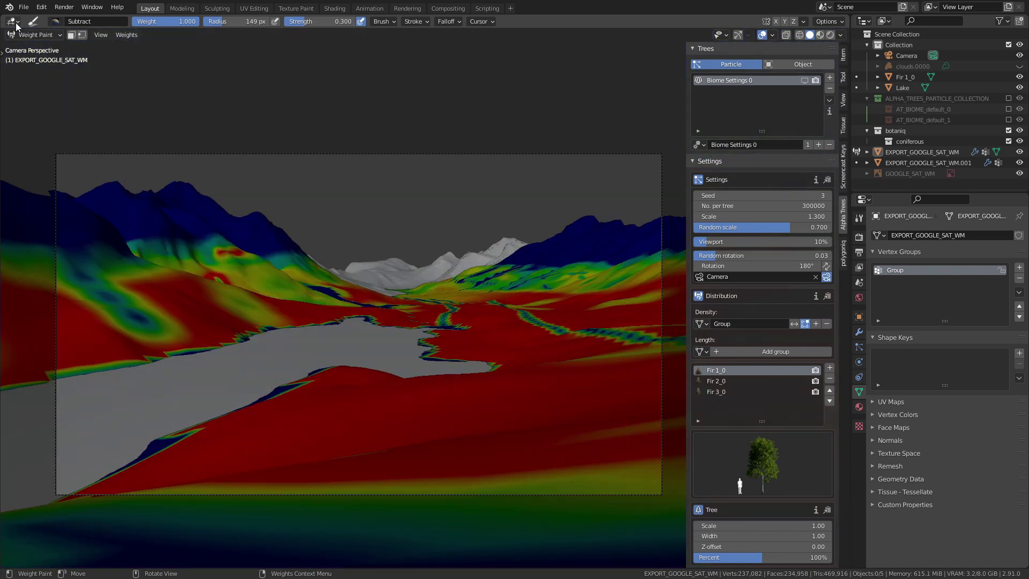
Step: Switch from Weight Paint back to Object Mode
click(24, 36)
click(36, 48)
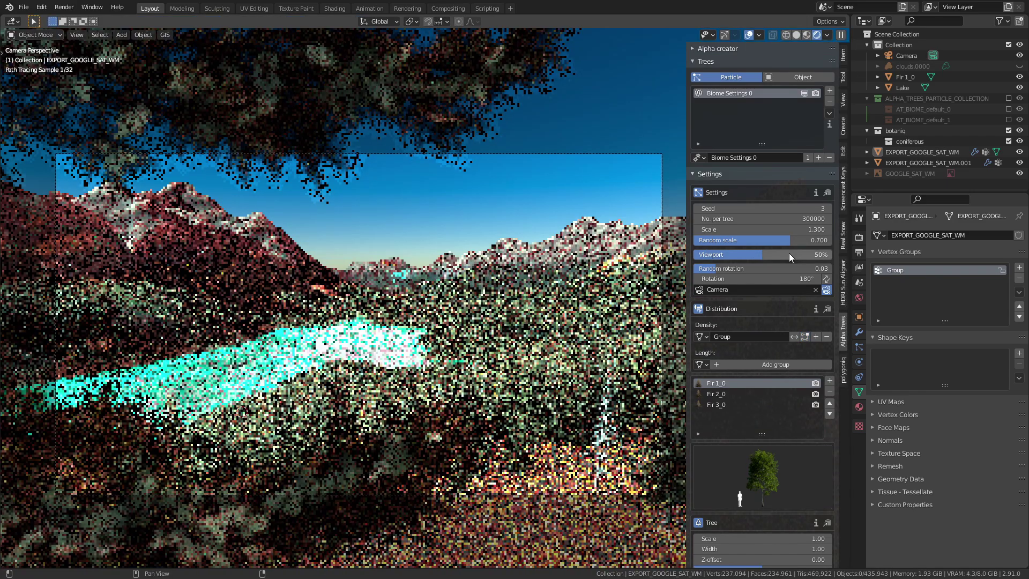